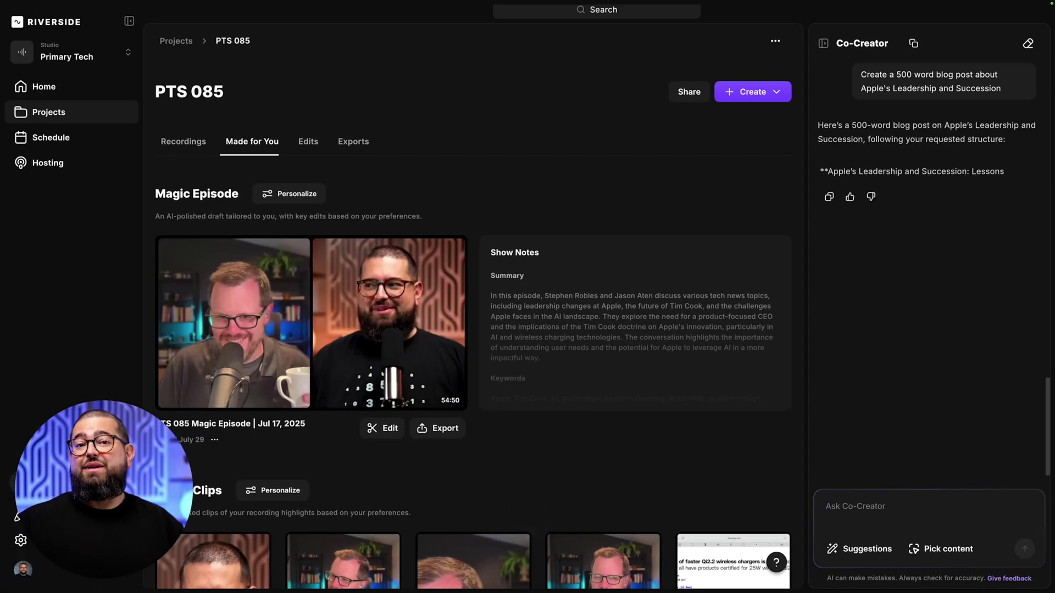
# Leave PTS 085 and return to the Projects grid listing PTS 087, PTS 085 and PTS 084.
pyautogui.click(876, 552)
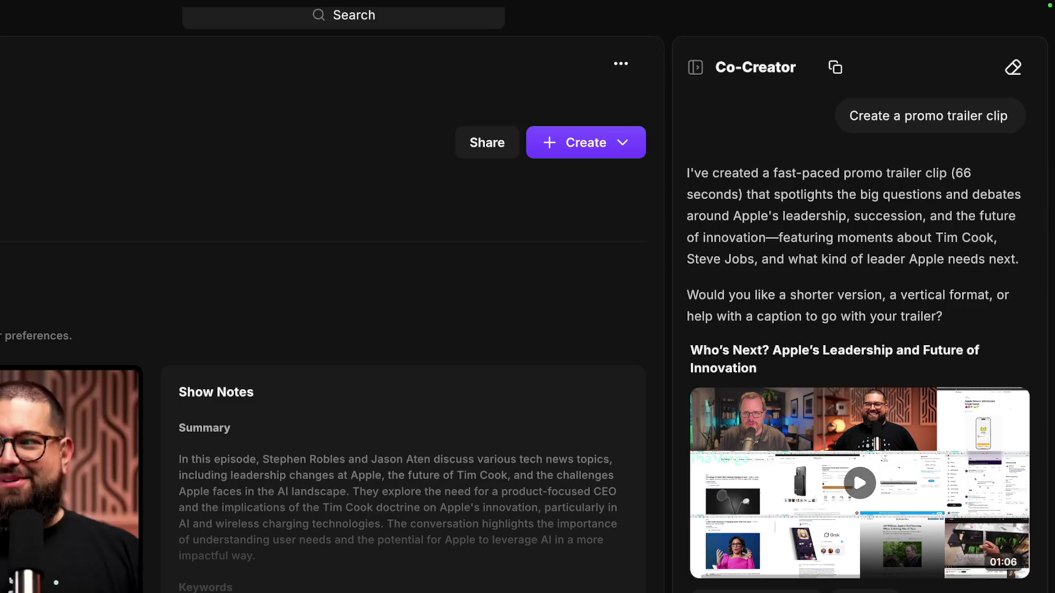
pyautogui.click(860, 482)
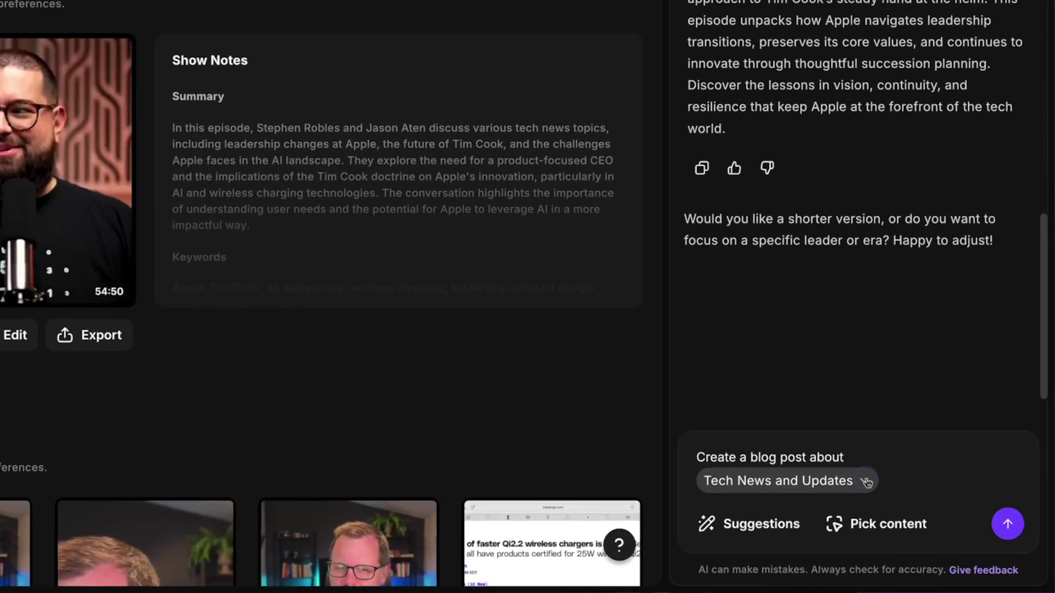
pyautogui.click(864, 482)
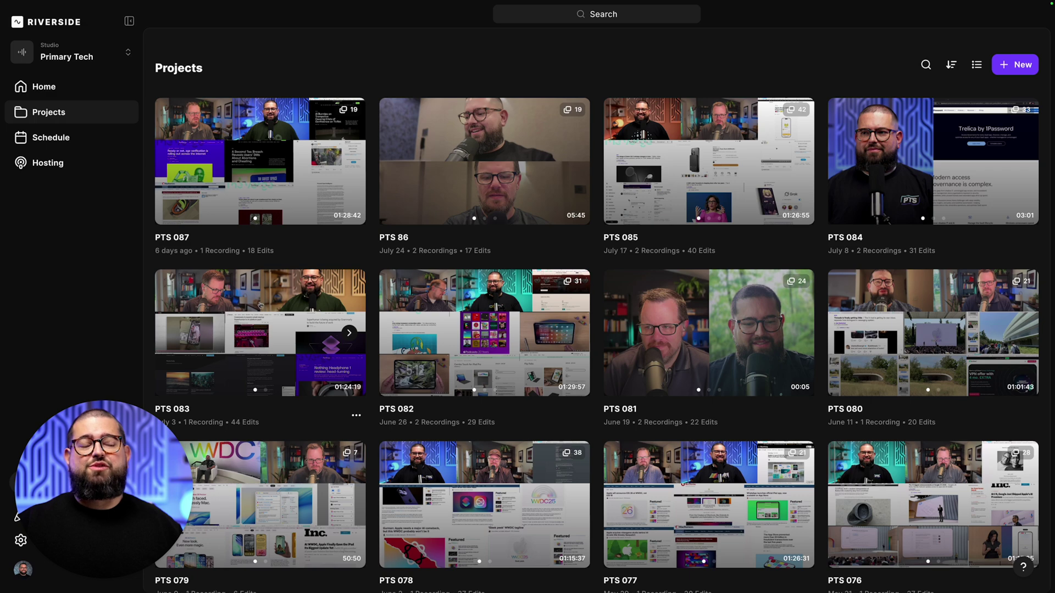
# Reopen the PTS 085 project and begin a request in its Co-Creator panel.
pyautogui.click(704, 173)
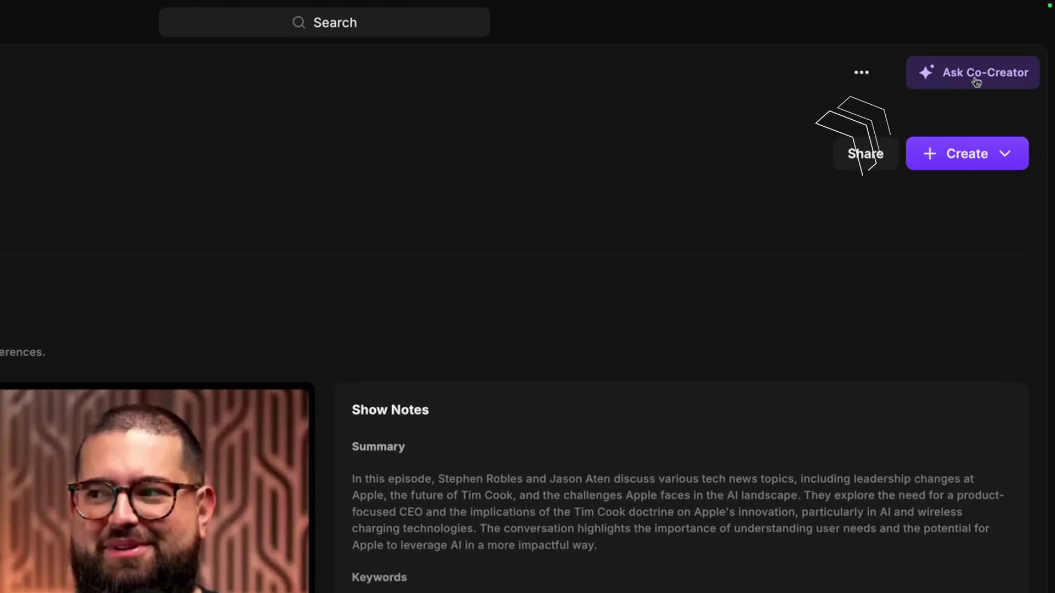
pyautogui.click(976, 82)
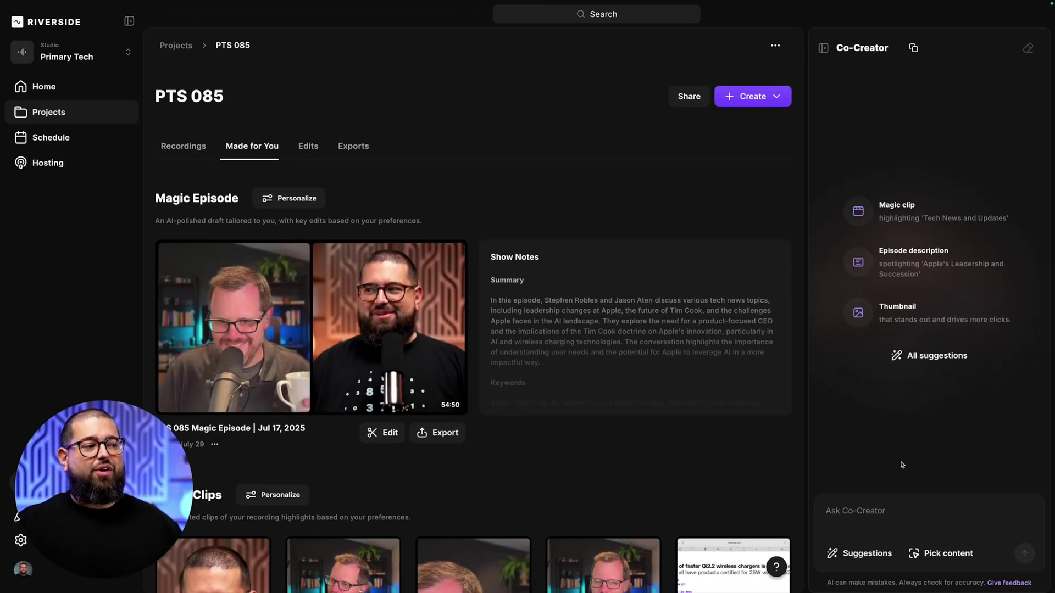
pyautogui.click(893, 510)
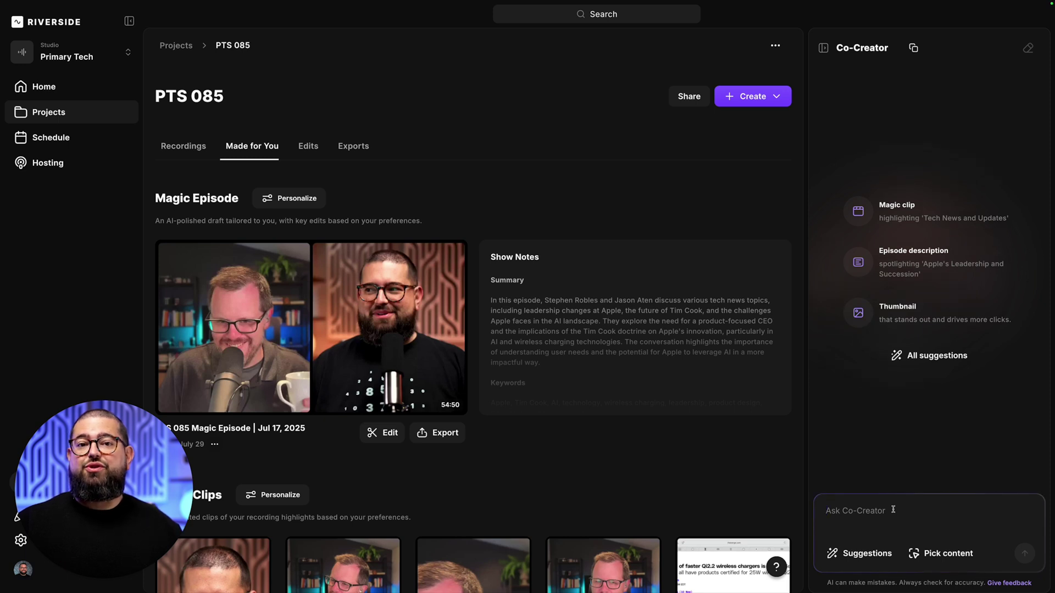
# Request episode title ideas with the topic set to Apple's Leadership and Succession.
pyautogui.click(867, 554)
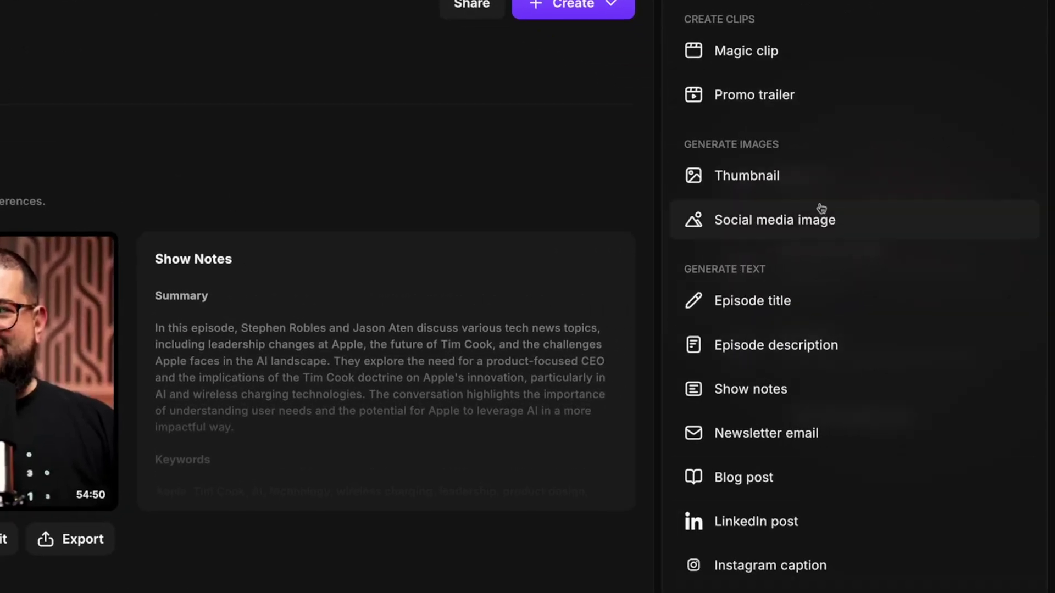
pyautogui.click(820, 301)
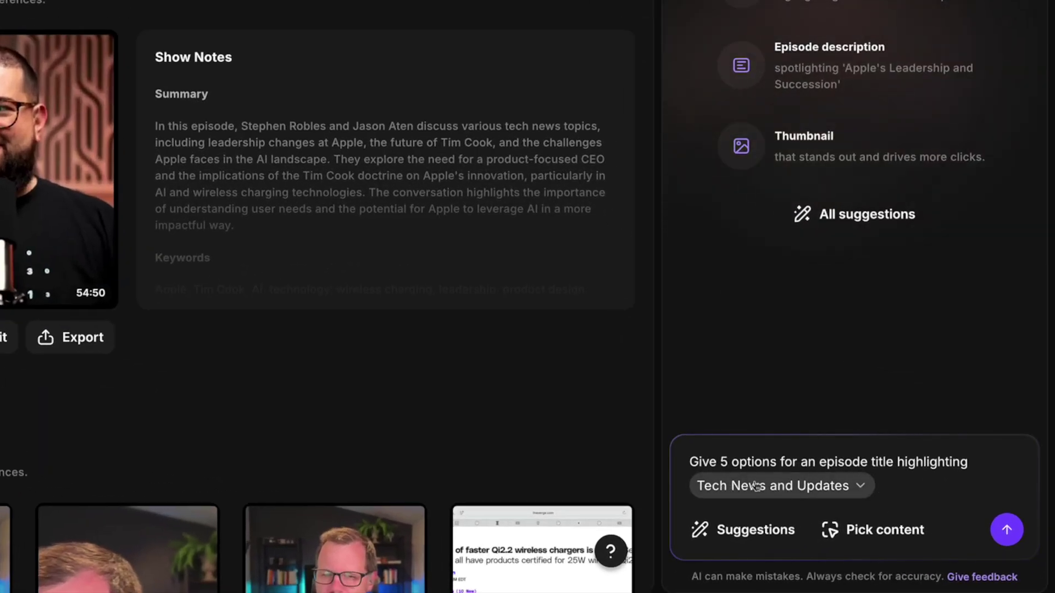
pyautogui.click(862, 490)
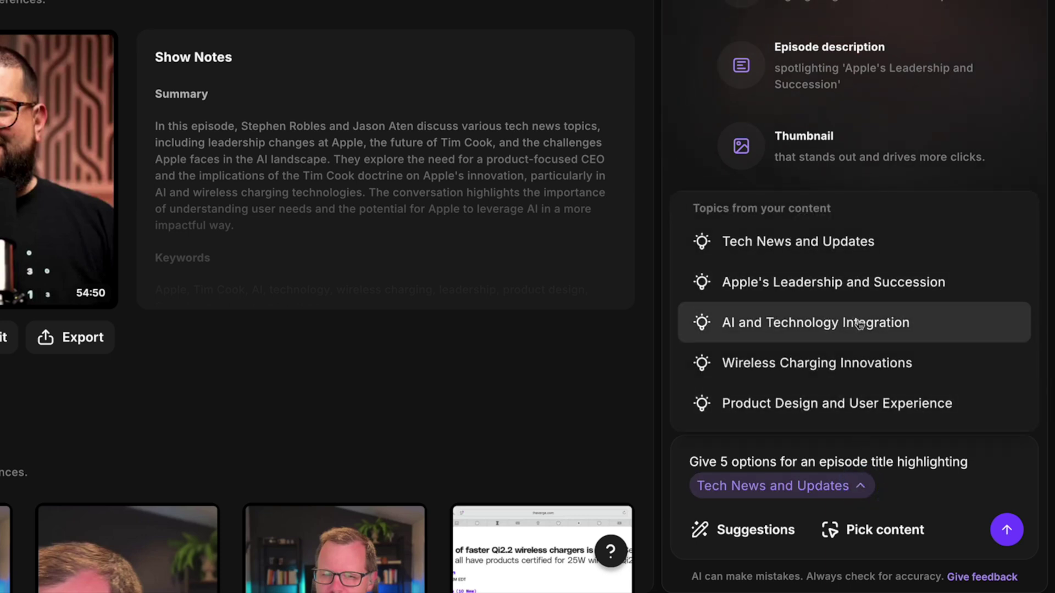
pyautogui.click(793, 293)
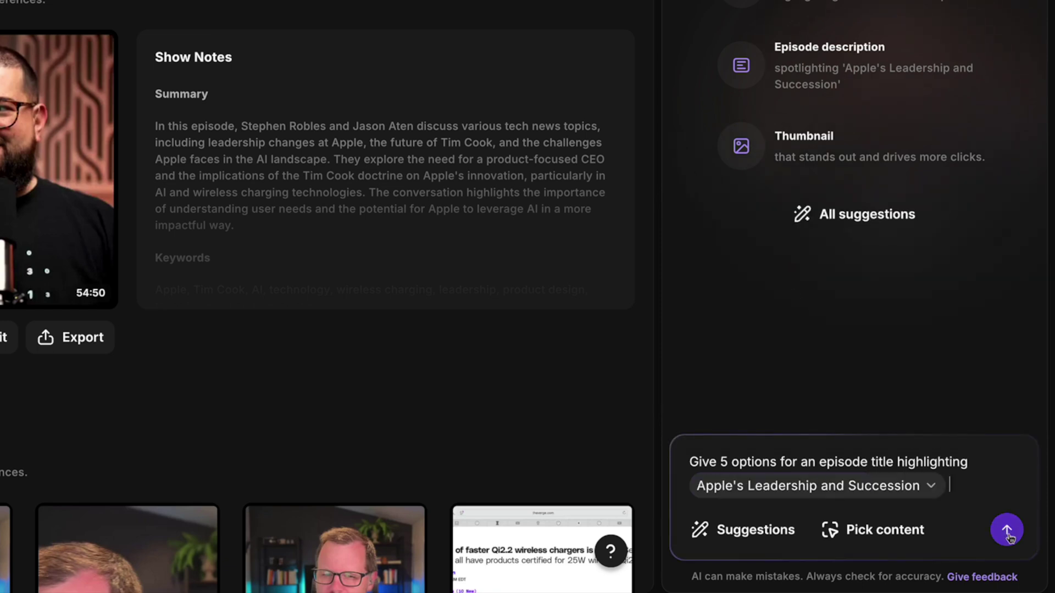
pyautogui.press('Return')
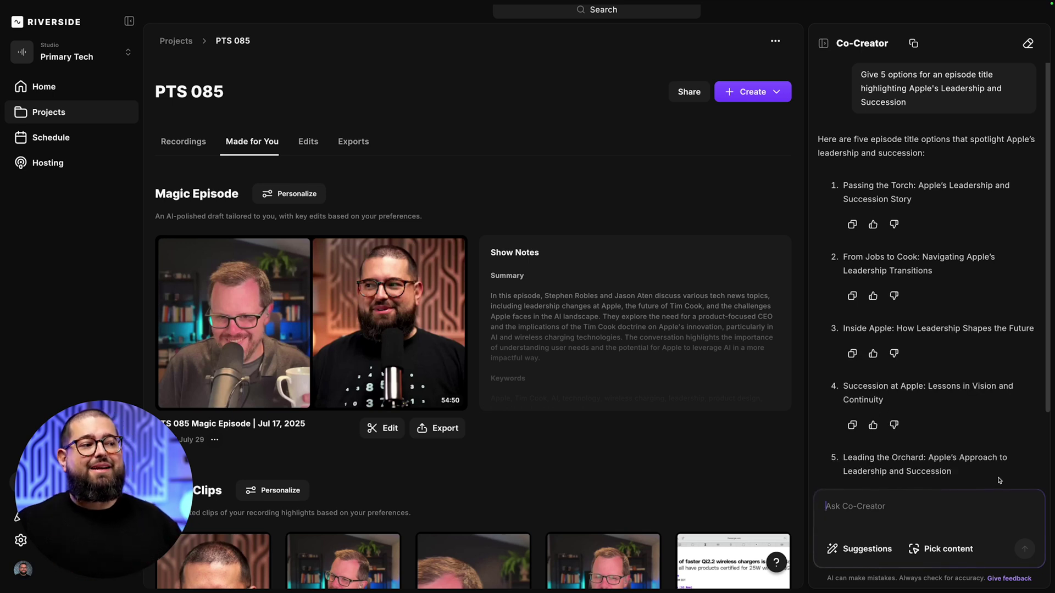
# Ask for five more titles like 'Succession at Apple: Lessons in Vision and Continuity'.
pyautogui.moveTo(843, 305); pyautogui.dragTo(881, 319)
pyautogui.press('super+c')
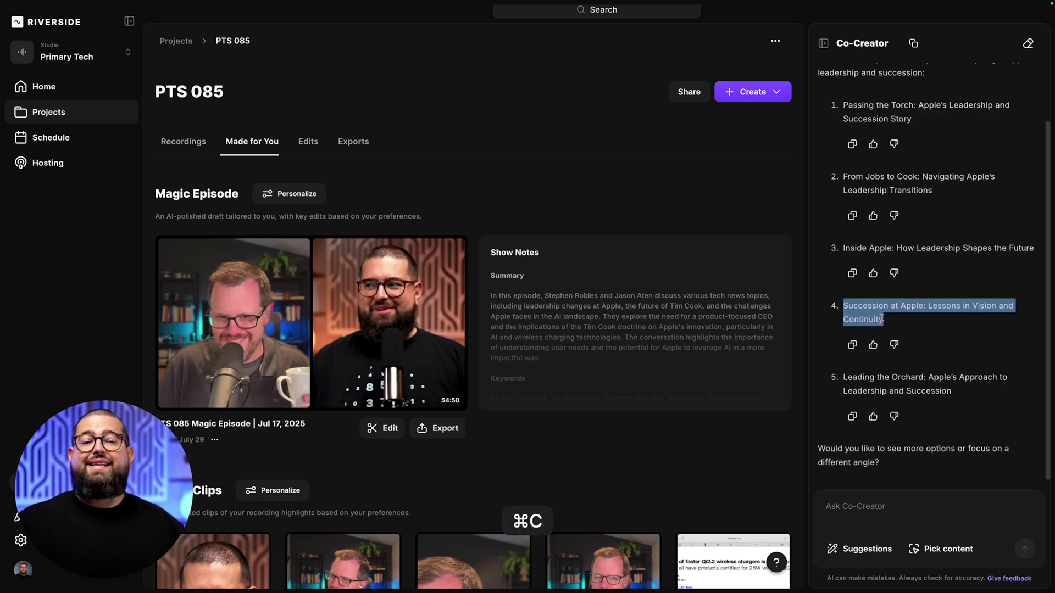
pyautogui.click(878, 513)
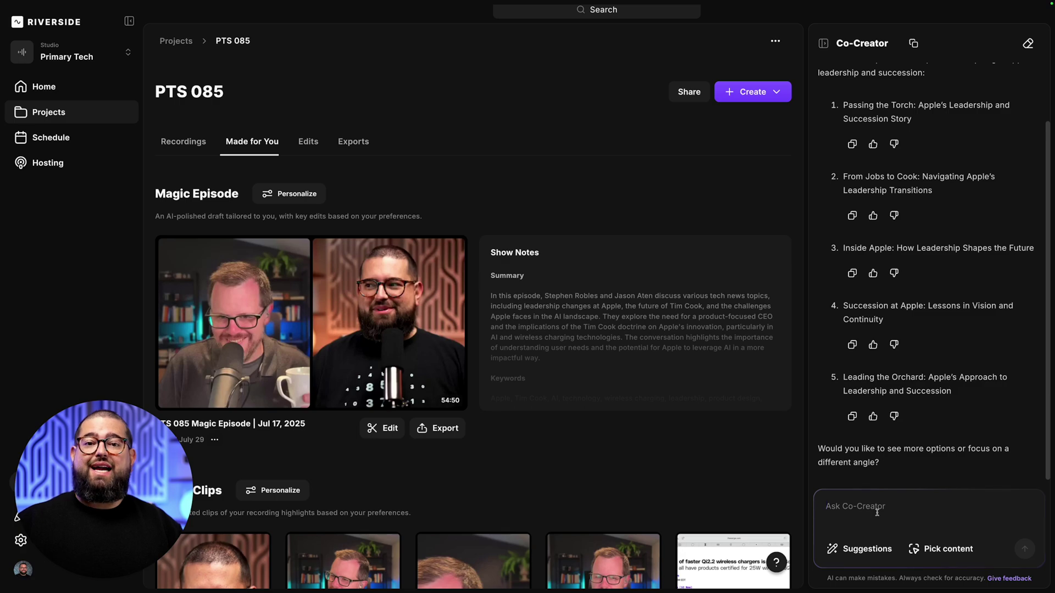
pyautogui.write('I like this one, give me five more like it:')
pyautogui.press('super+v')
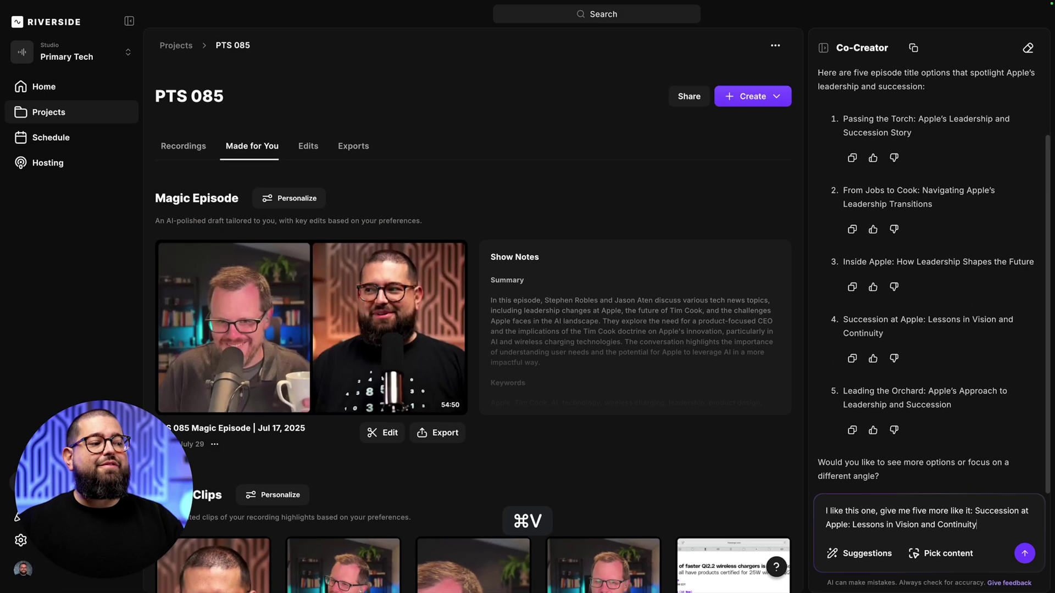
pyautogui.press('Return')
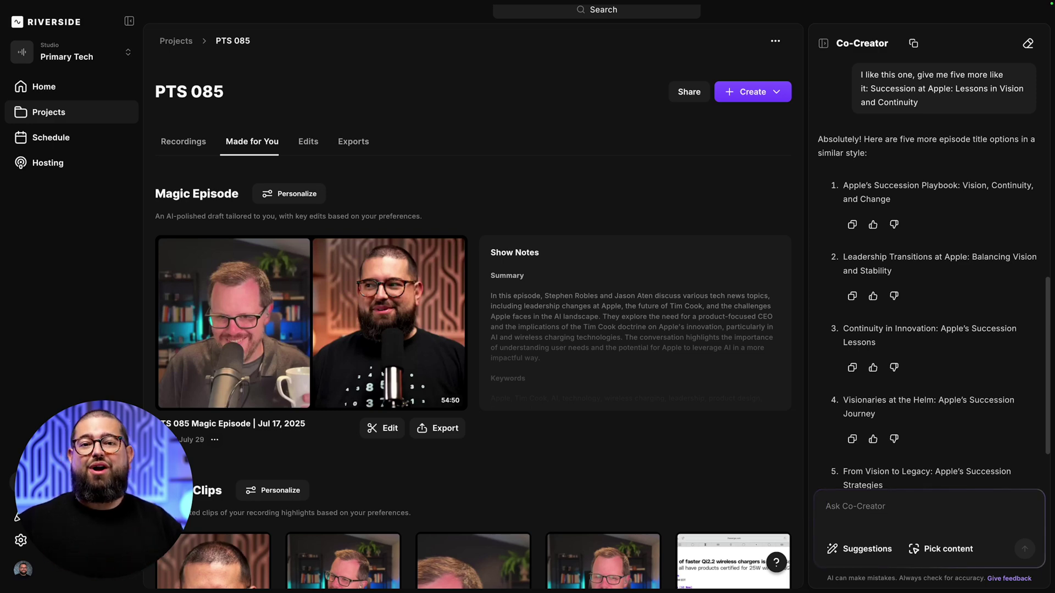
pyautogui.click(880, 550)
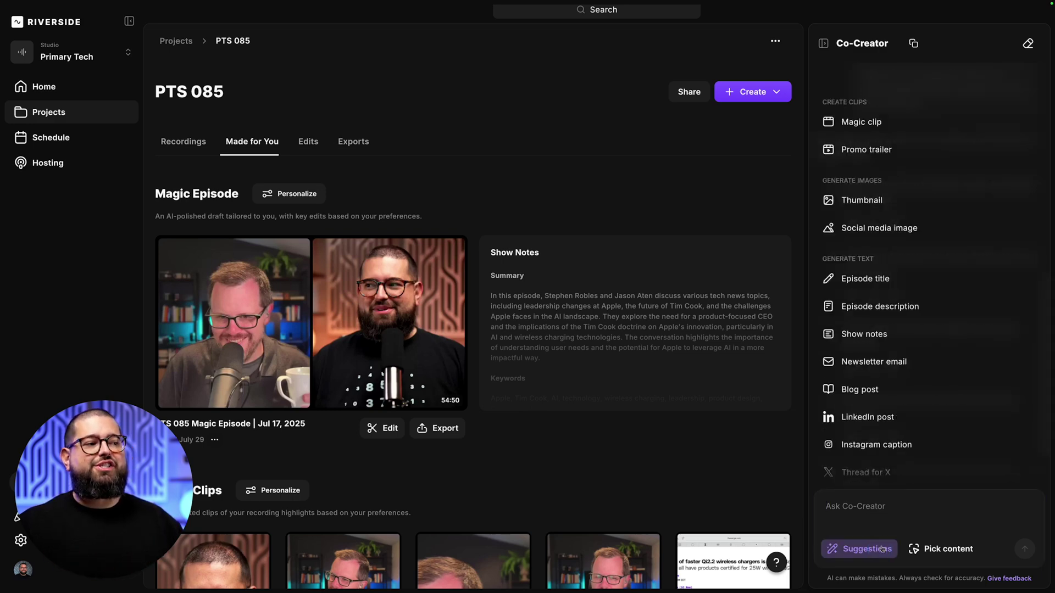
# Generate an episode description with Co-Creator and copy it.
pyautogui.click(872, 306)
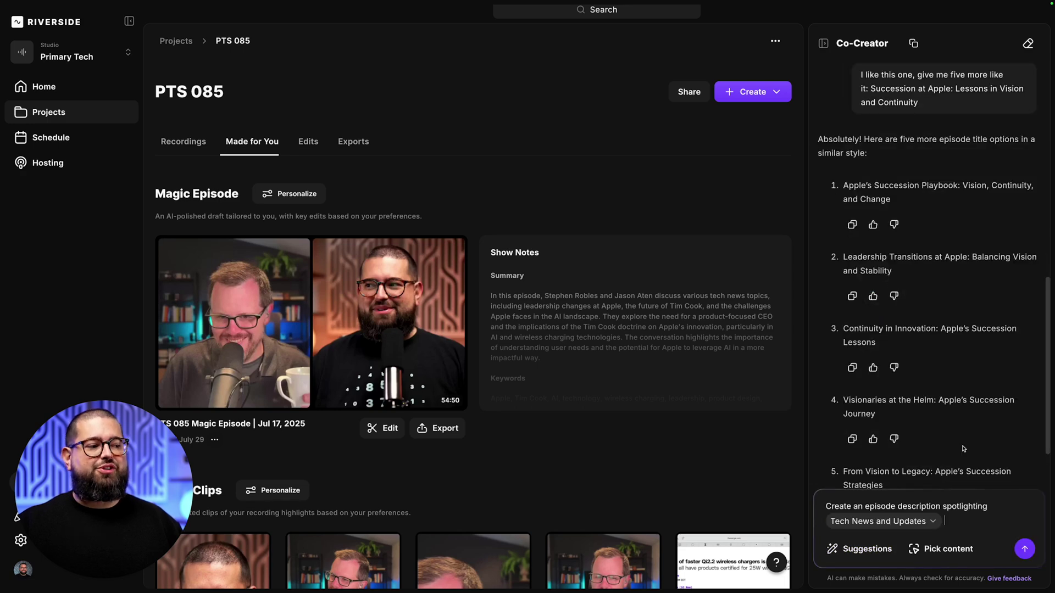
pyautogui.press('Return')
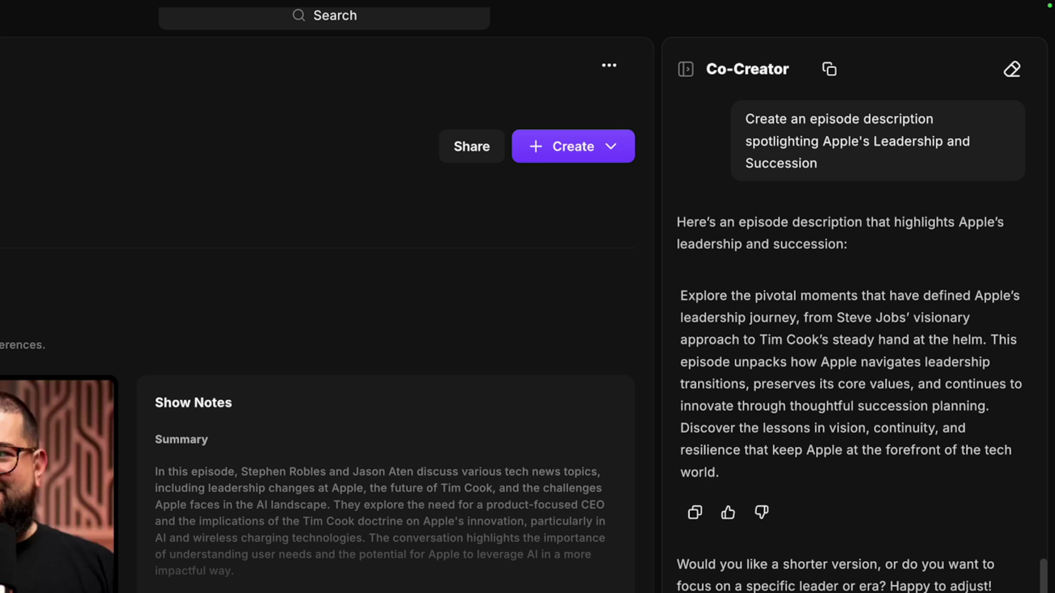
pyautogui.click(695, 513)
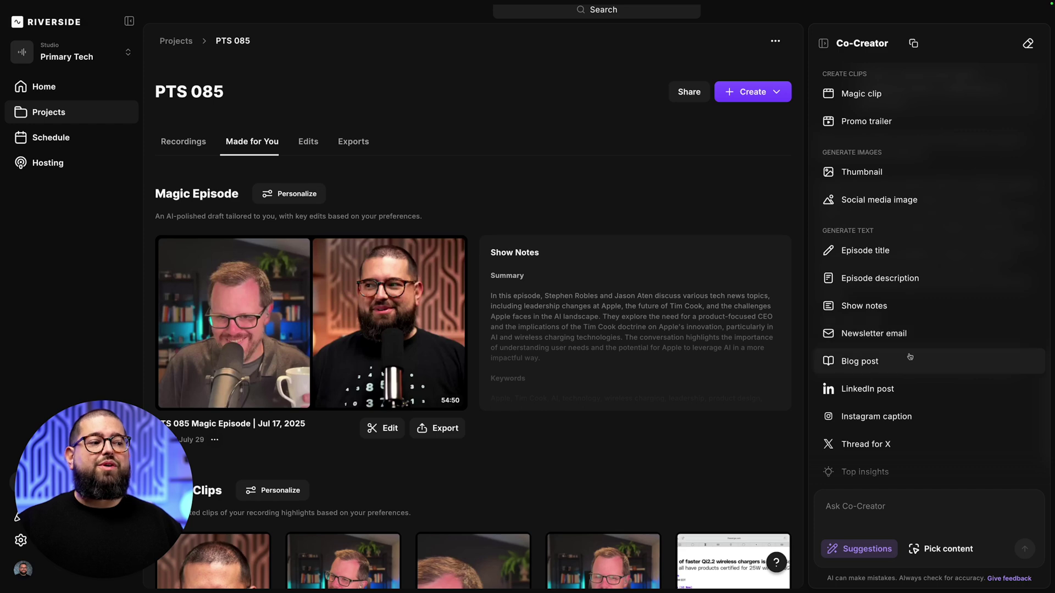
# Request a 500 word blog post on Apple's Leadership and Succession.
pyautogui.click(909, 358)
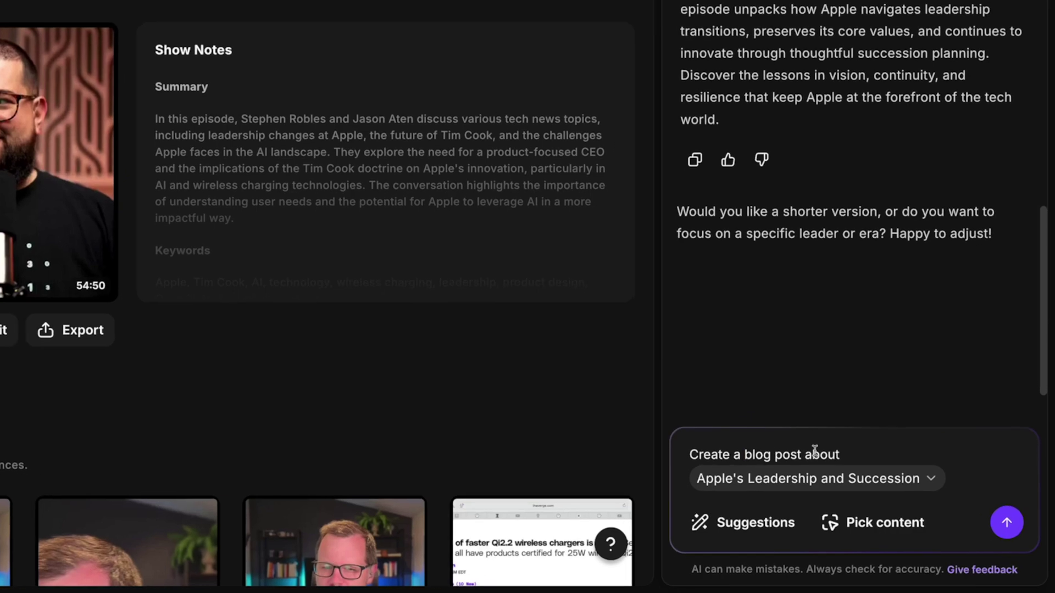
pyautogui.click(861, 506)
pyautogui.write('500 word')
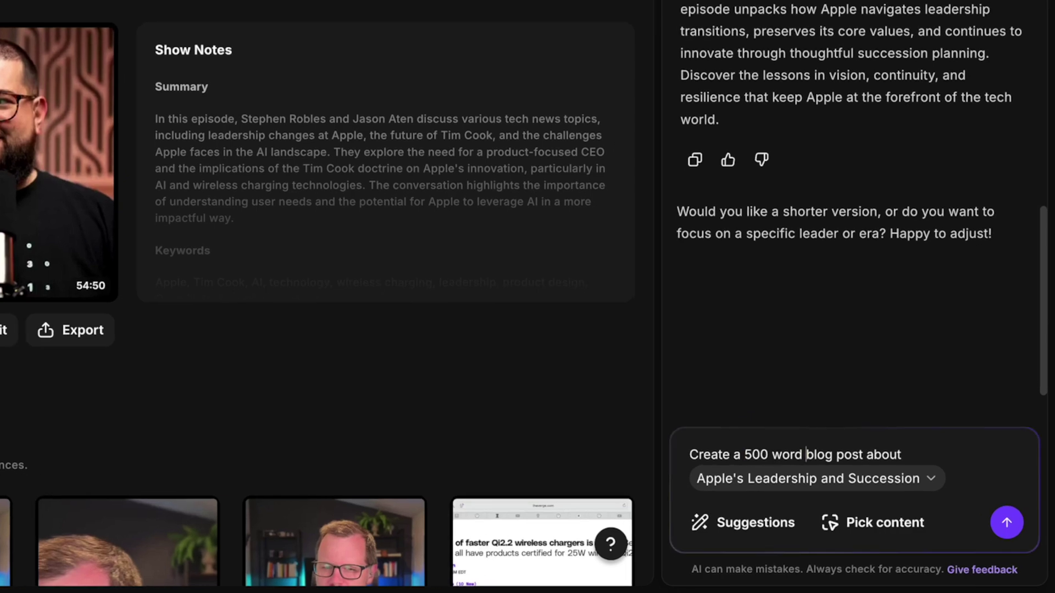
pyautogui.press('Return')
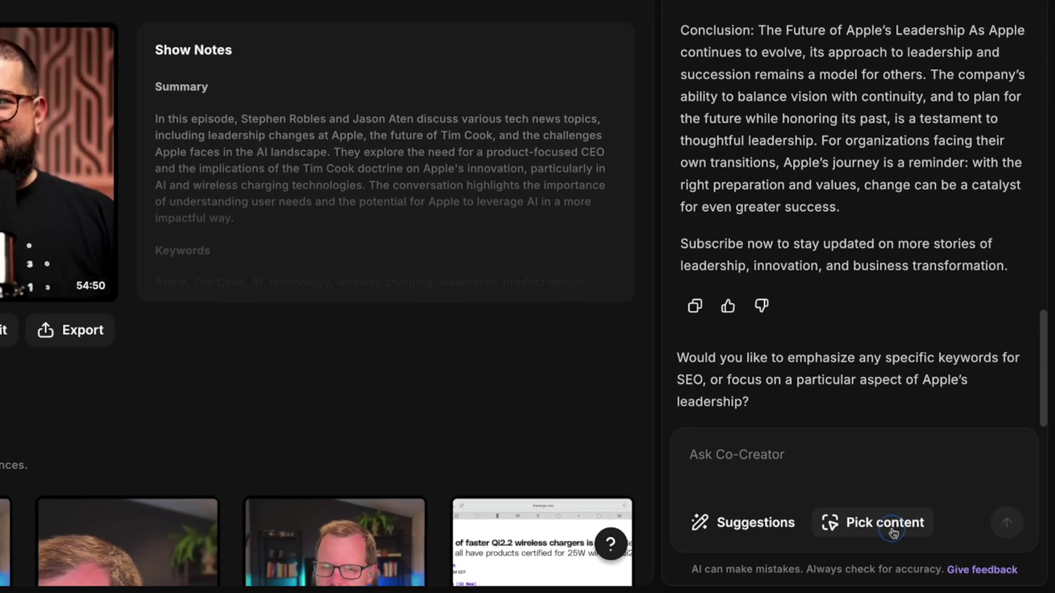
pyautogui.click(893, 532)
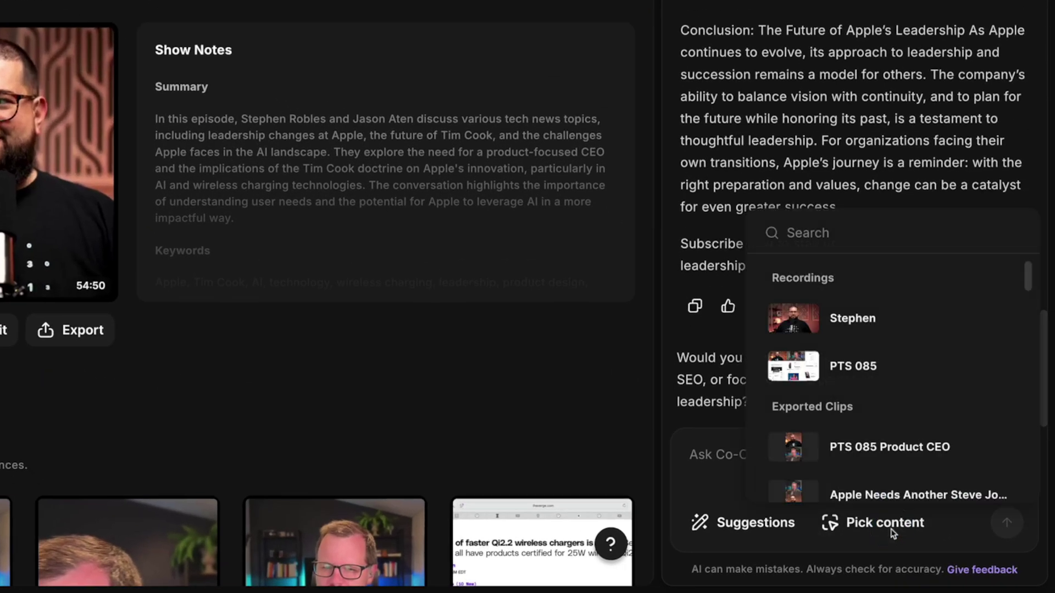
# Attach the PTS 085 Product CEO clip and request five two-sentence posts promoting it and the episode.
pyautogui.click(904, 450)
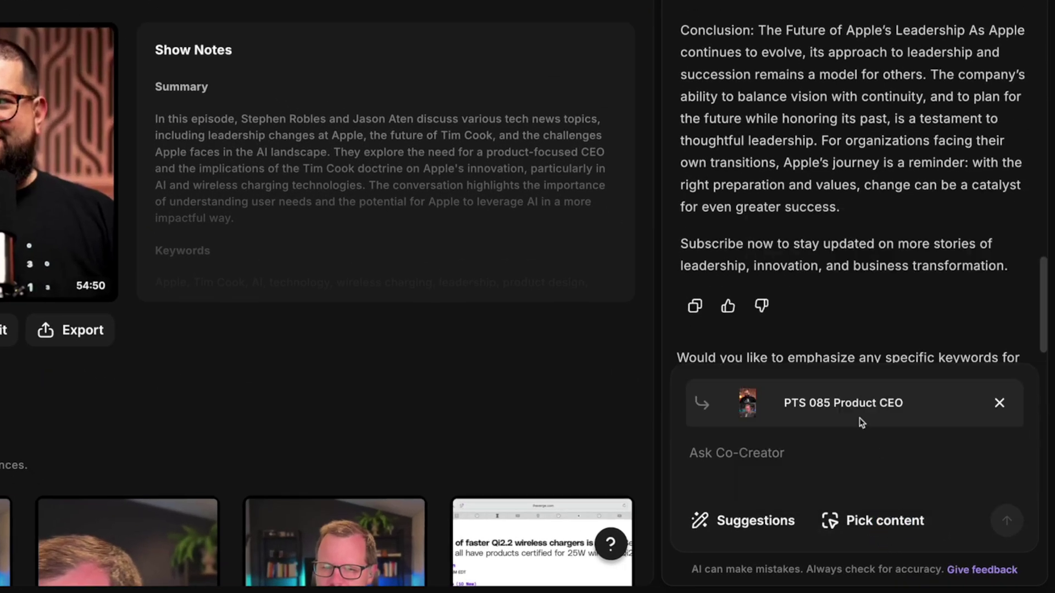
pyautogui.click(826, 461)
pyautogui.write('Create ')
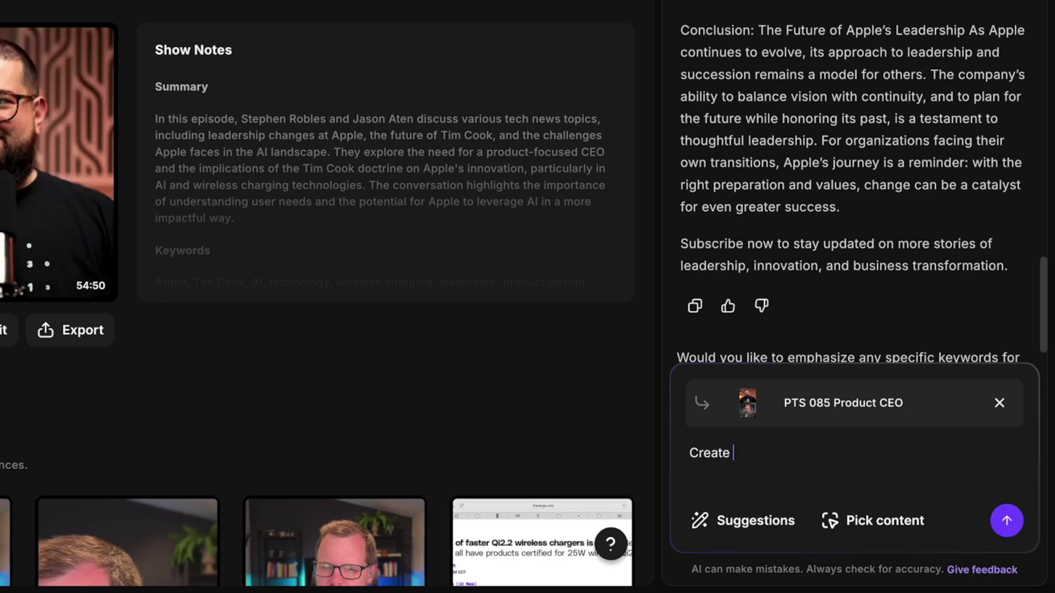
pyautogui.write('five social media posts about two sentences long promoting this clip and the full episode')
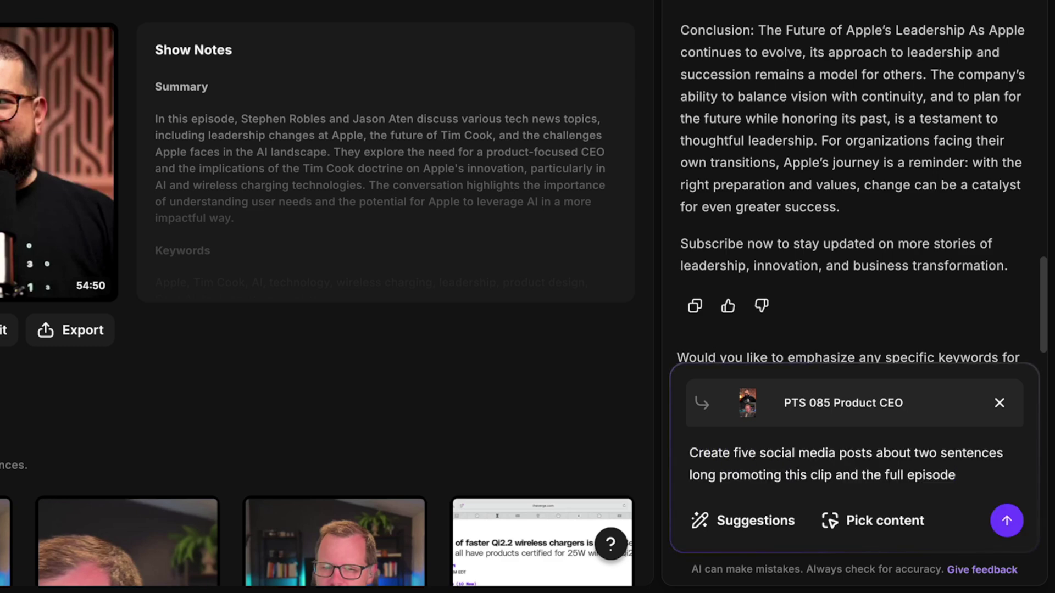
pyautogui.press('Return')
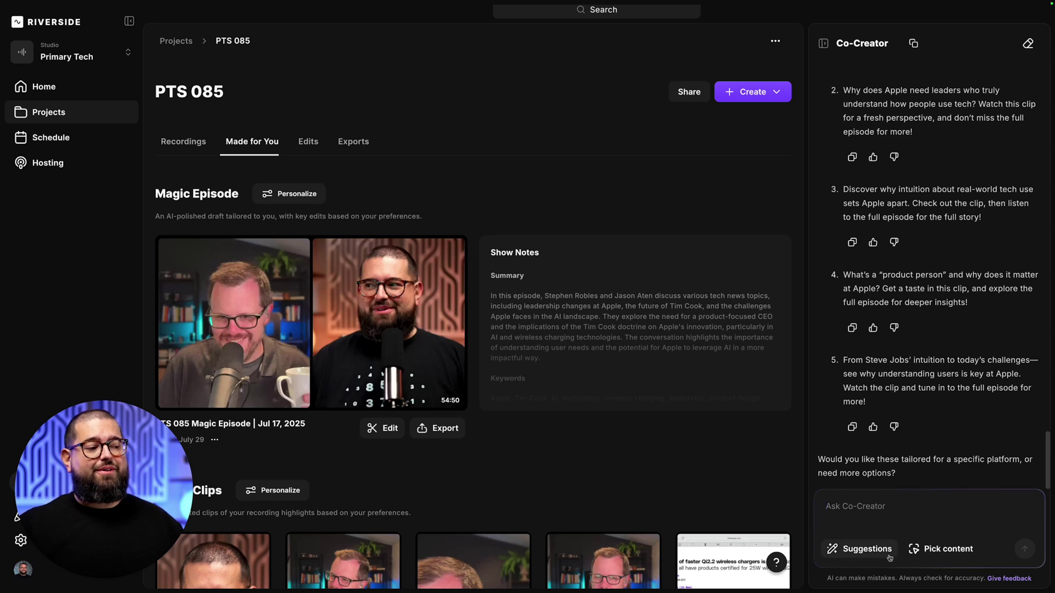
pyautogui.click(861, 548)
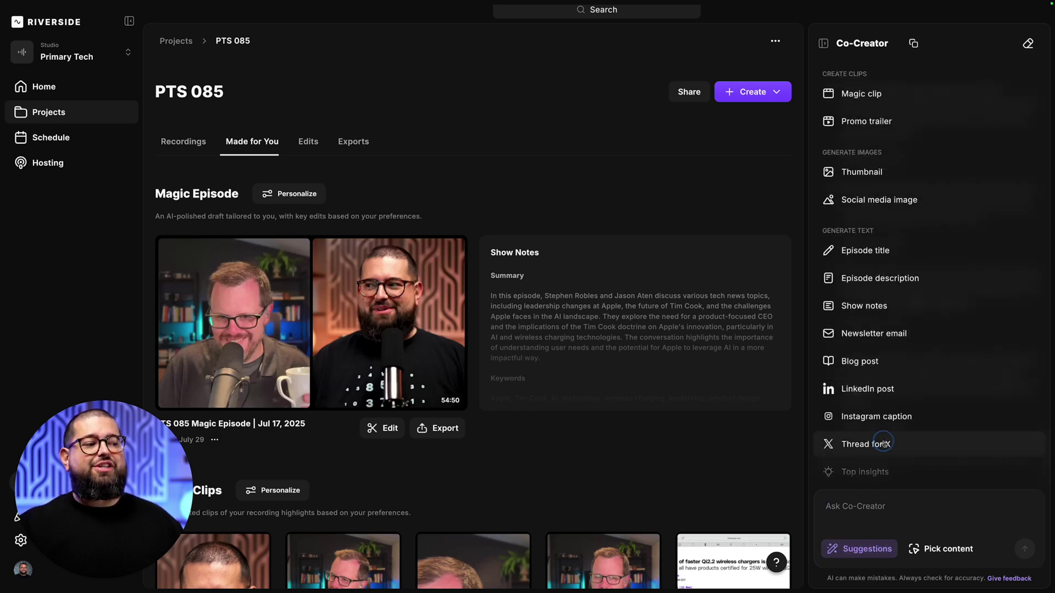
# Request a Thread for X with the topic set to Apple's Leadership and Succession.
pyautogui.click(887, 447)
pyautogui.click(904, 525)
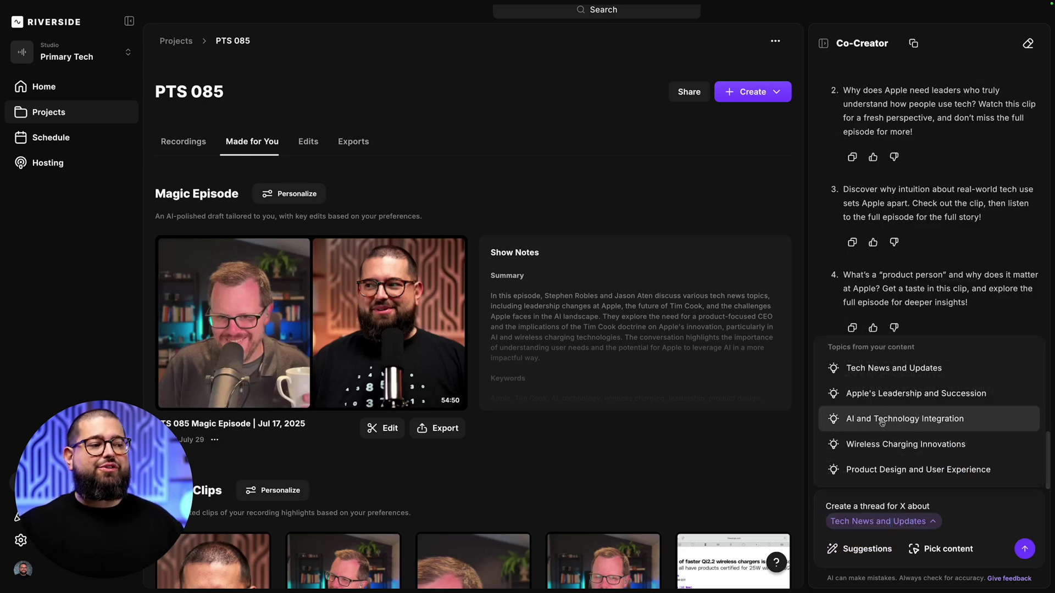
pyautogui.click(884, 396)
pyautogui.click(1025, 549)
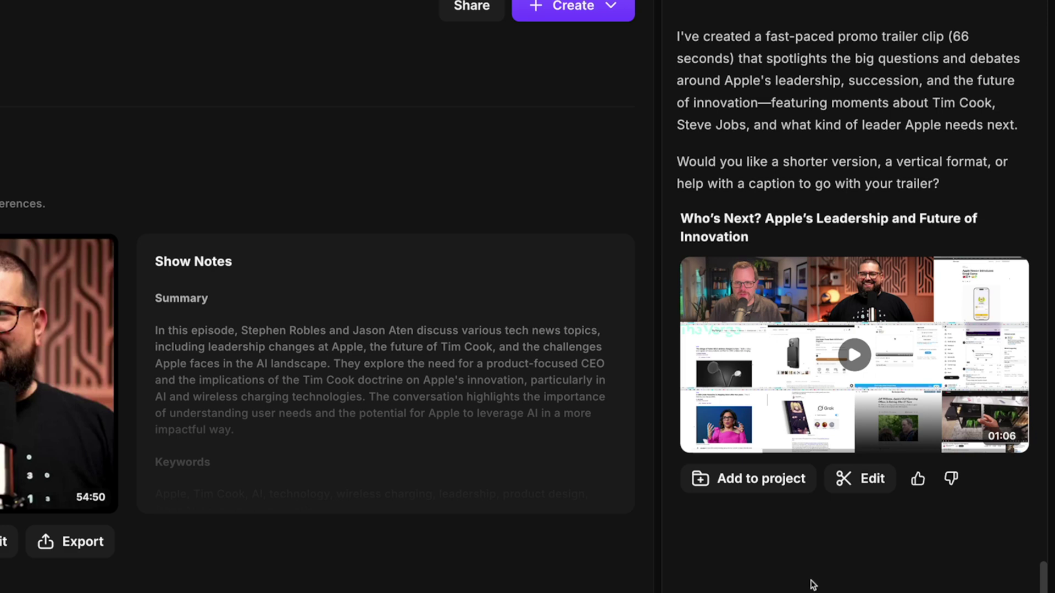
# Edit the promo trailer, apply the brand styling to its captions, and bring up Export options.
pyautogui.click(861, 481)
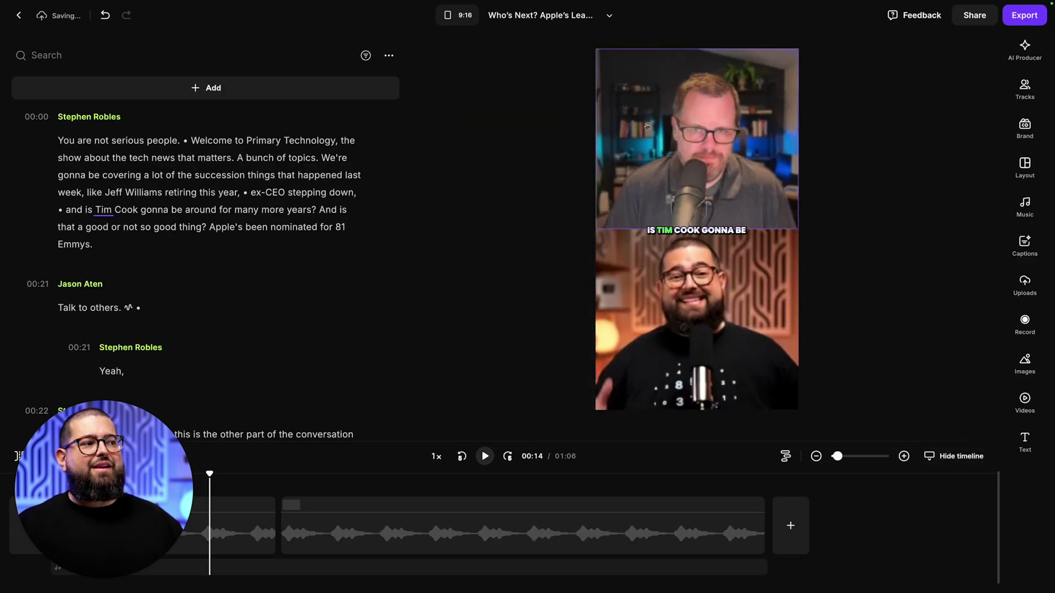
pyautogui.click(1025, 127)
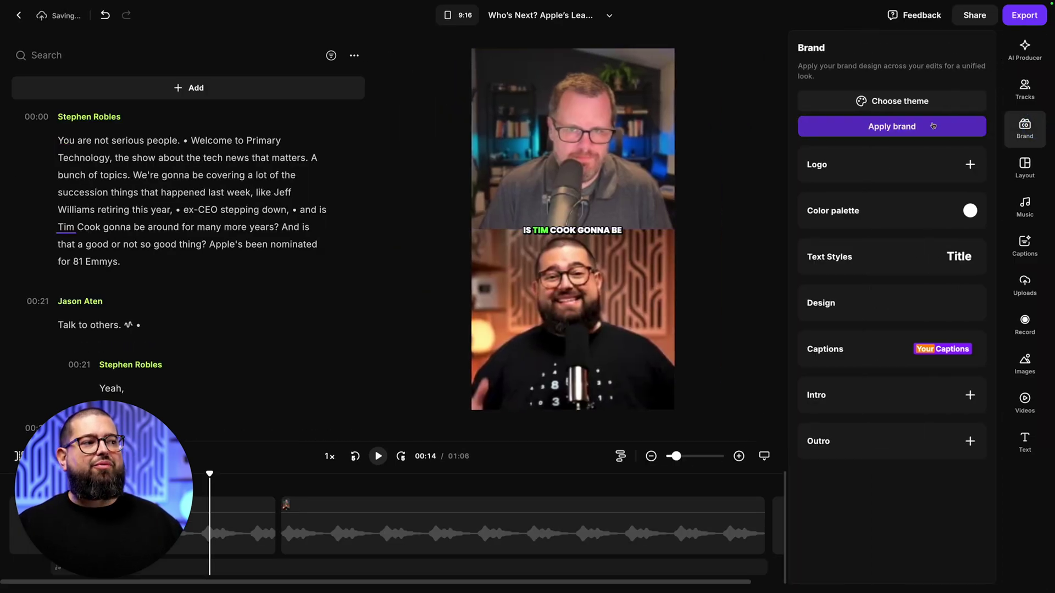
pyautogui.click(890, 129)
pyautogui.click(1024, 15)
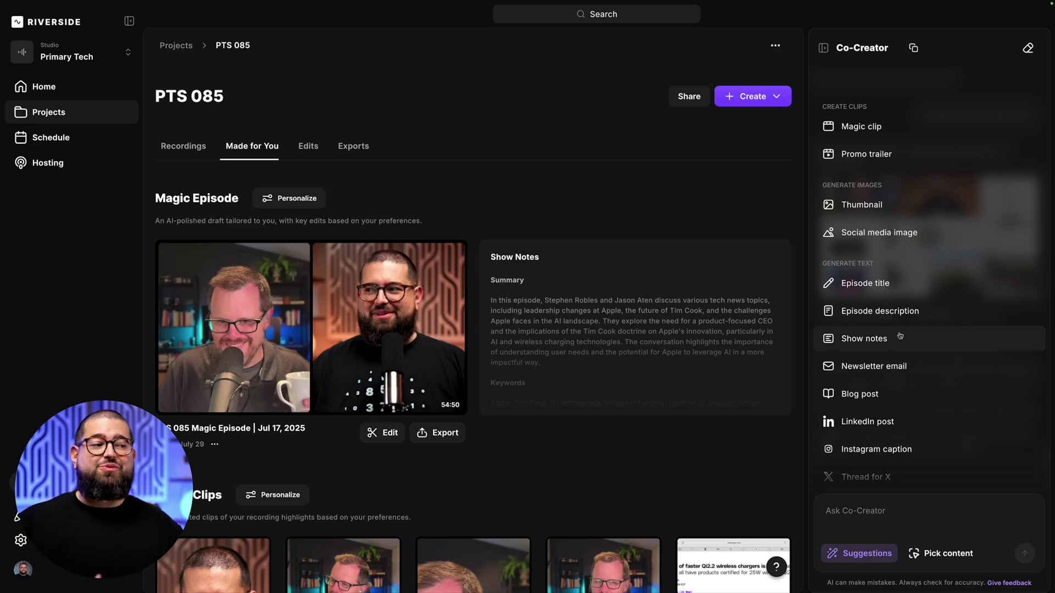
# Generate a social media image for the episode from the Suggestions list.
pyautogui.click(879, 233)
pyautogui.click(1024, 549)
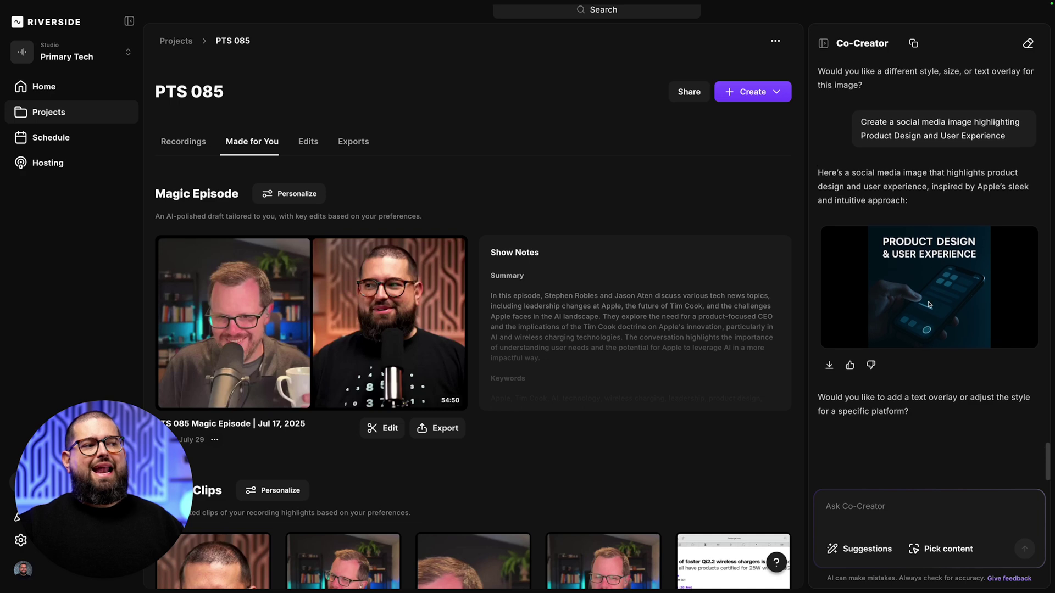
pyautogui.scroll(4, 927, 301)
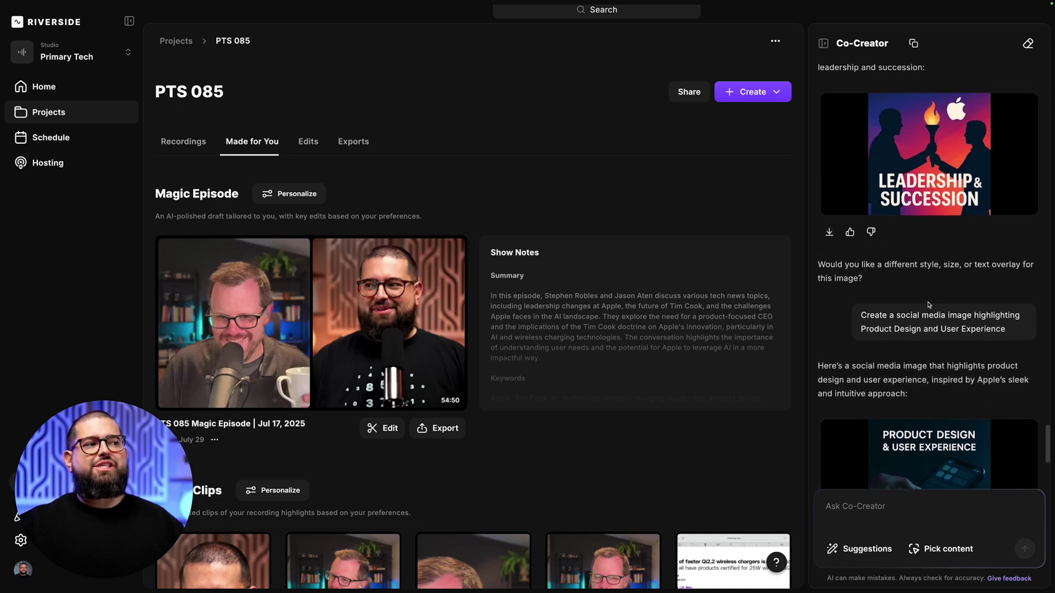
pyautogui.scroll(-4, 927, 302)
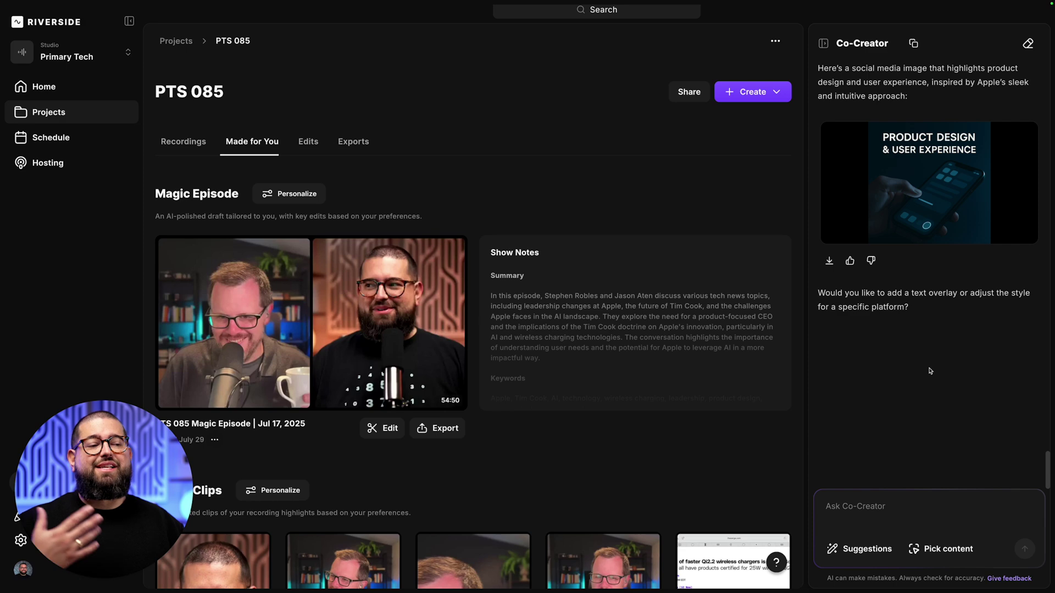
# Generate episode thumbnail options featuring EP 85 and the two hosts.
pyautogui.click(874, 549)
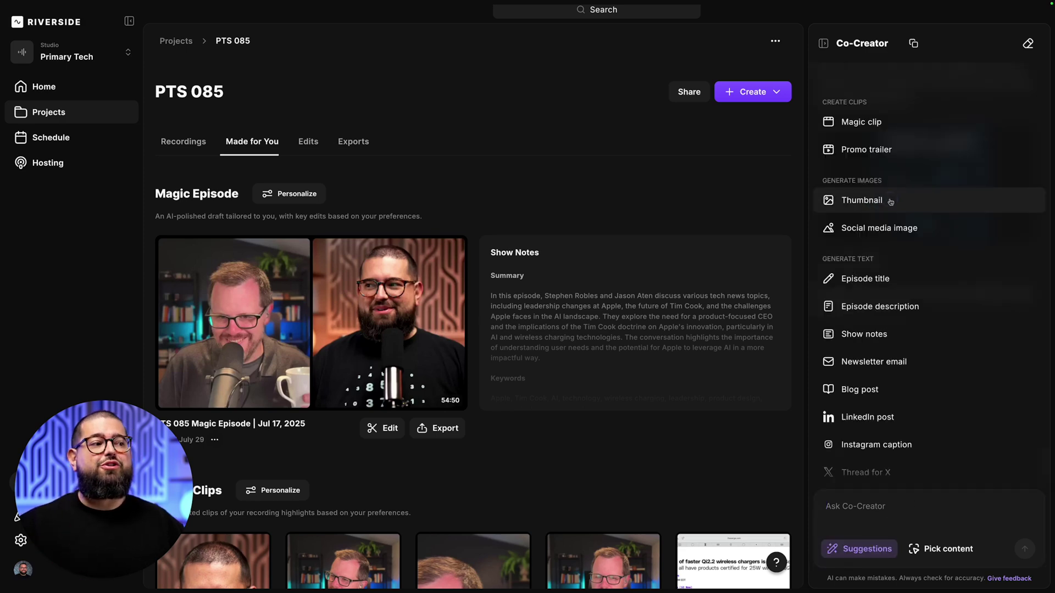
pyautogui.click(890, 201)
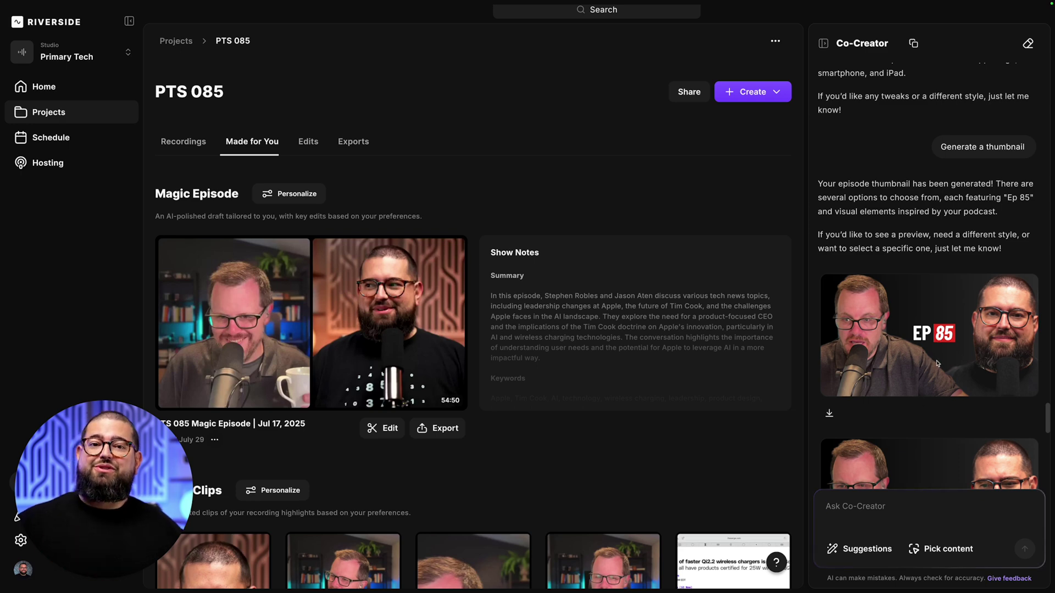
pyautogui.scroll(1, 926, 396)
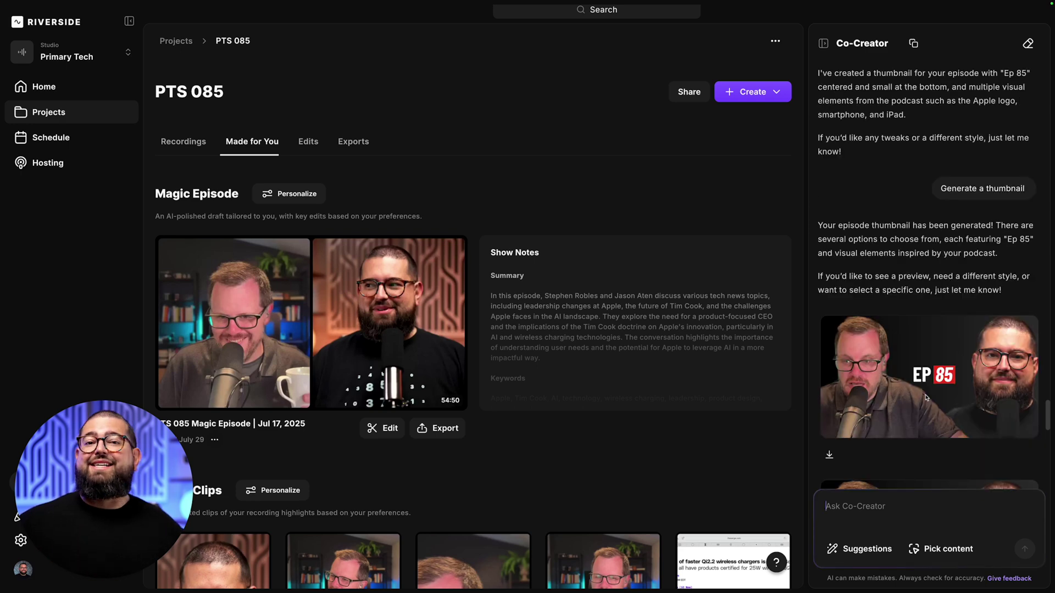